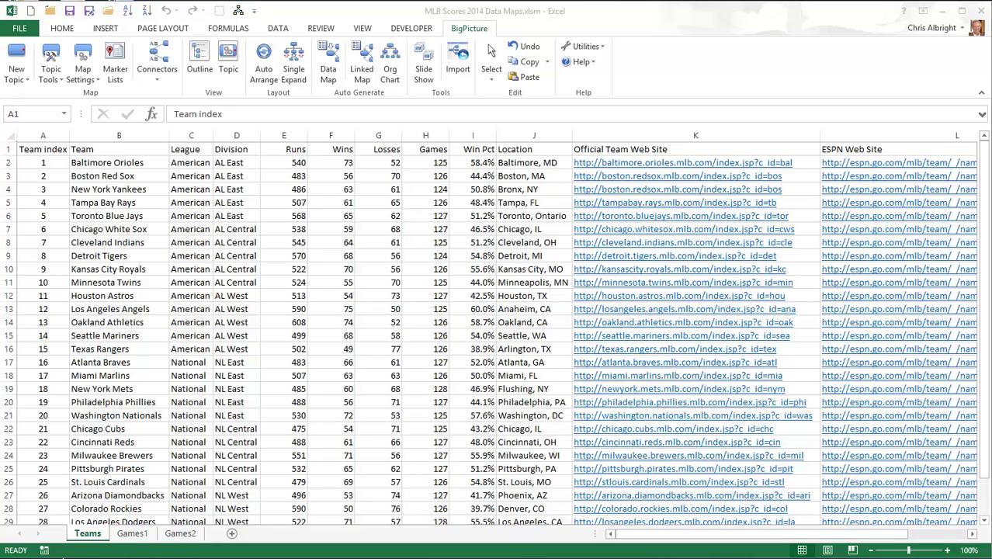
- Look over the game data on the Games1 and Games2 sheets, and return to the Teams sheet
left_click(132, 534)
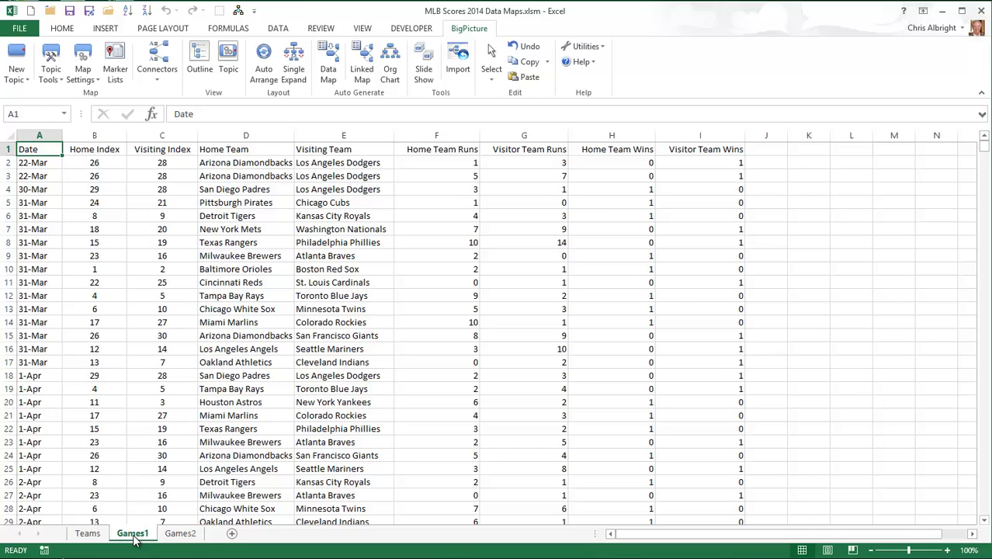
left_click(179, 534)
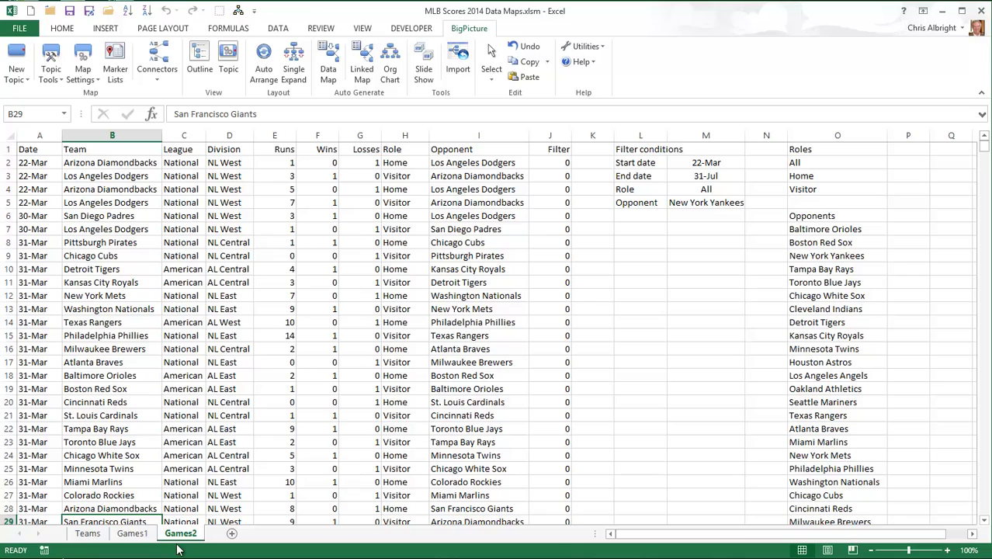
left_click(98, 539)
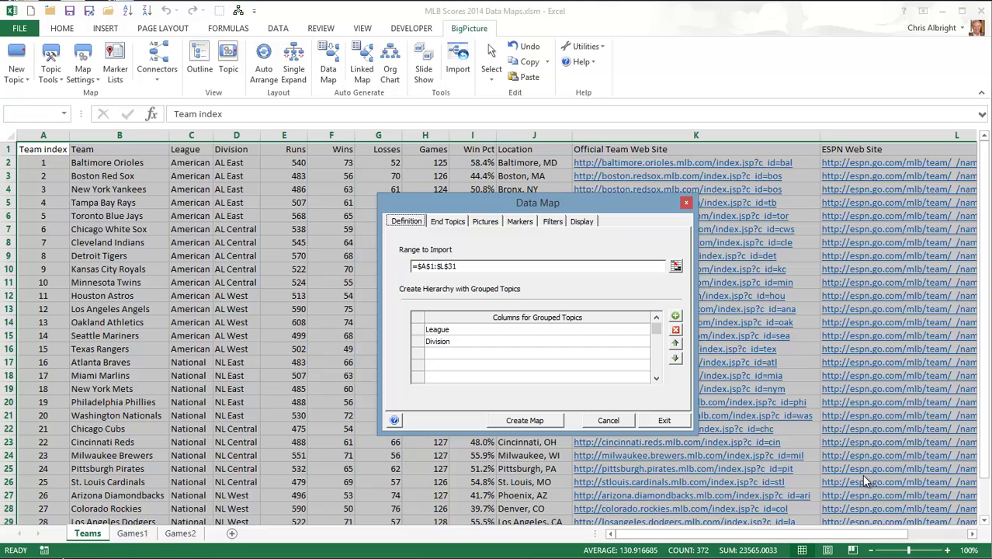
- Review the Data Map settings for the Teams range, grouped by League and Division in Color Levels style, and create the map
left_click(455, 223)
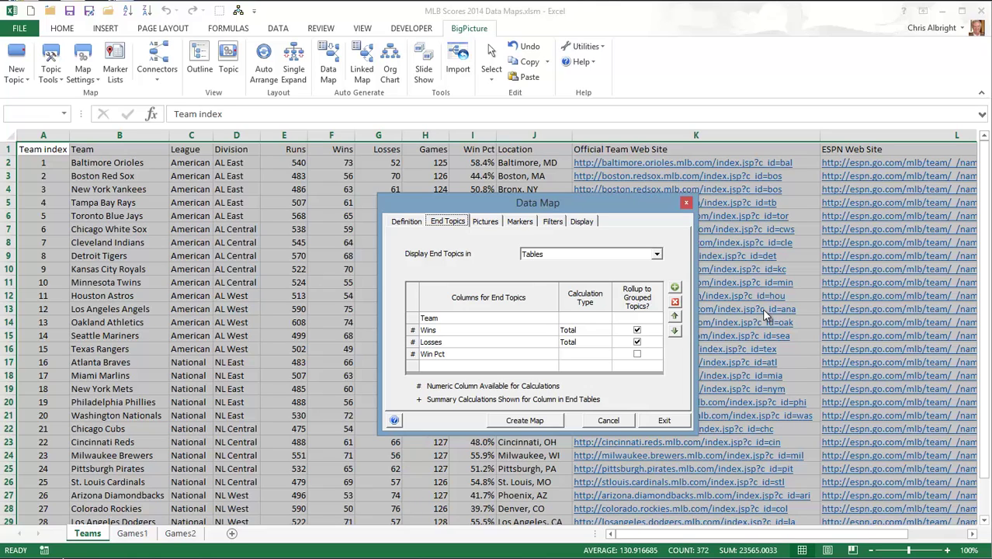
left_click(656, 255)
left_click(658, 258)
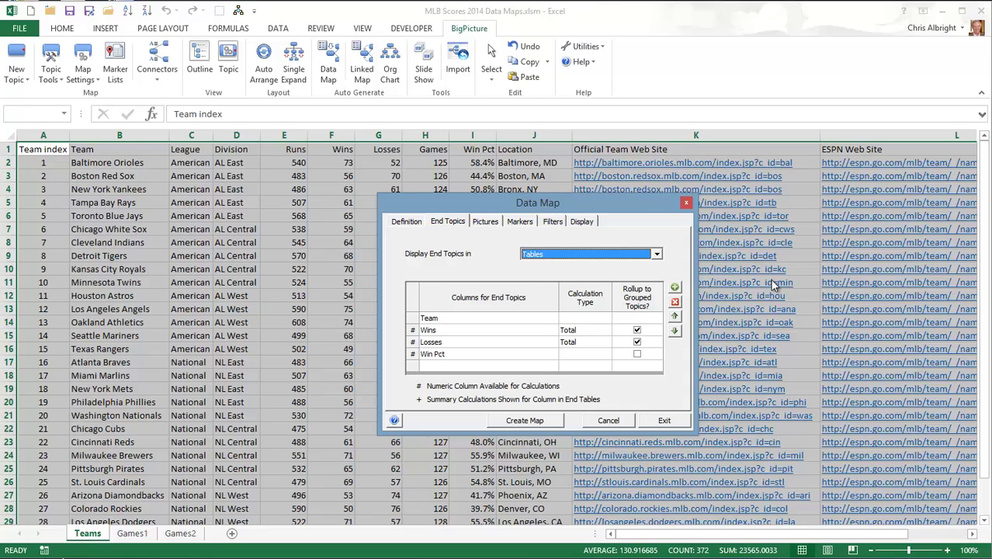
left_click(482, 222)
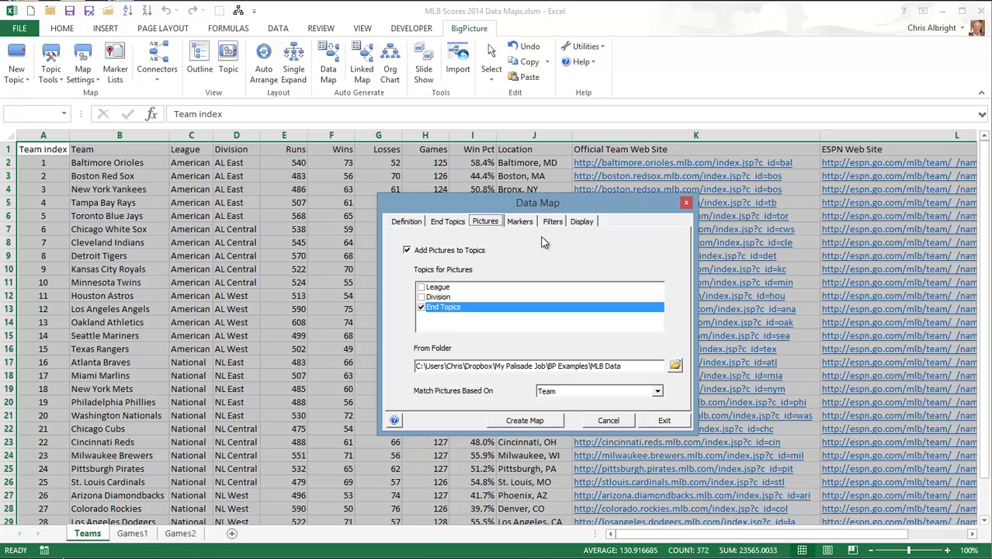
left_click(517, 222)
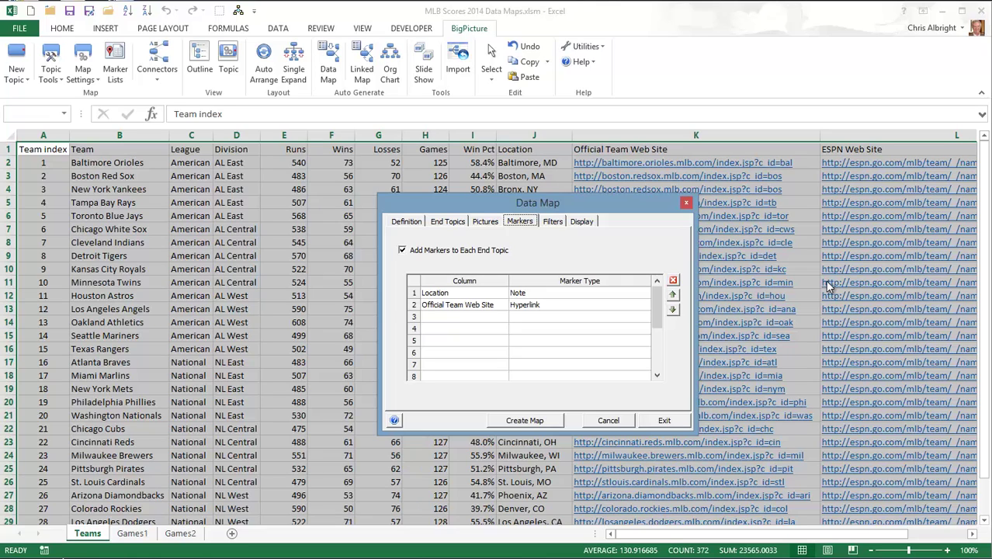
left_click(551, 222)
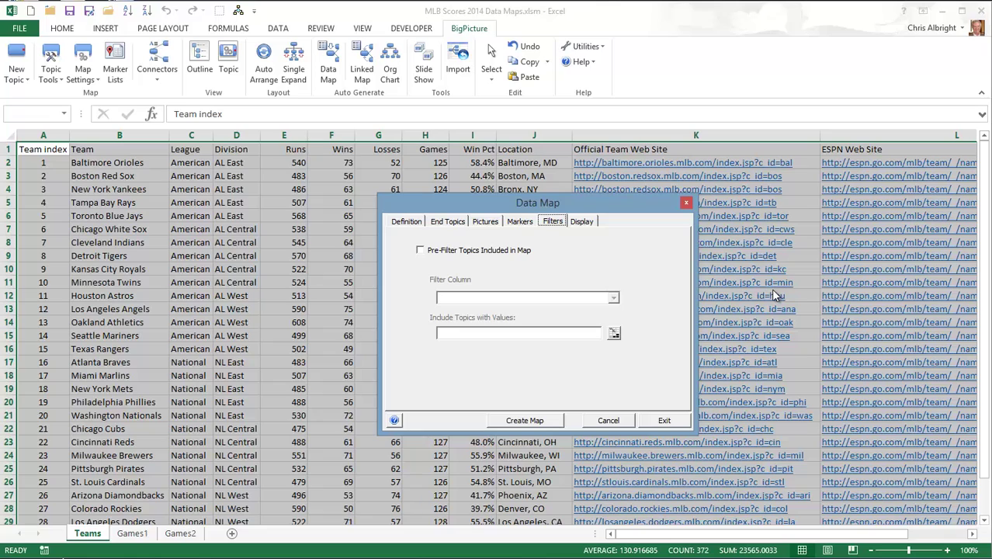
left_click(589, 224)
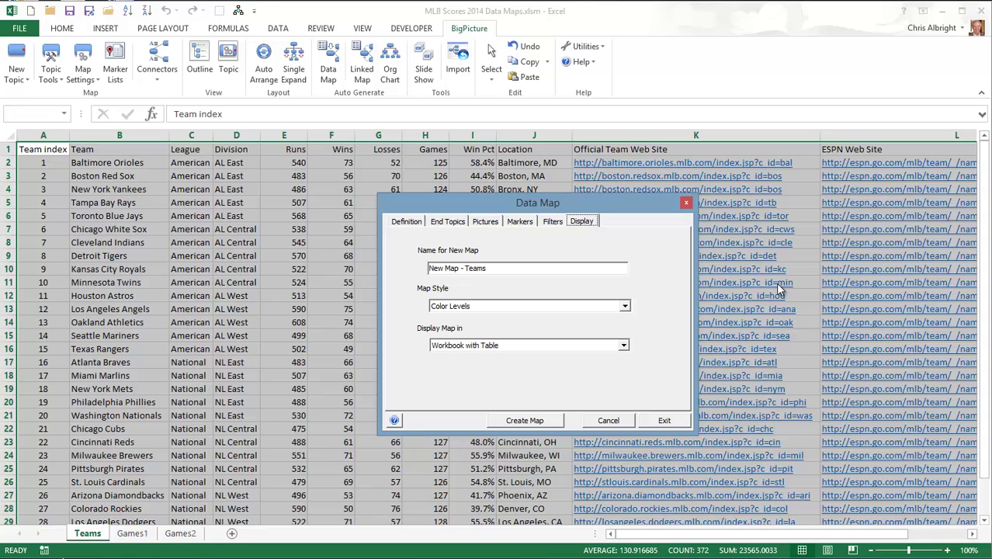
left_click(538, 423)
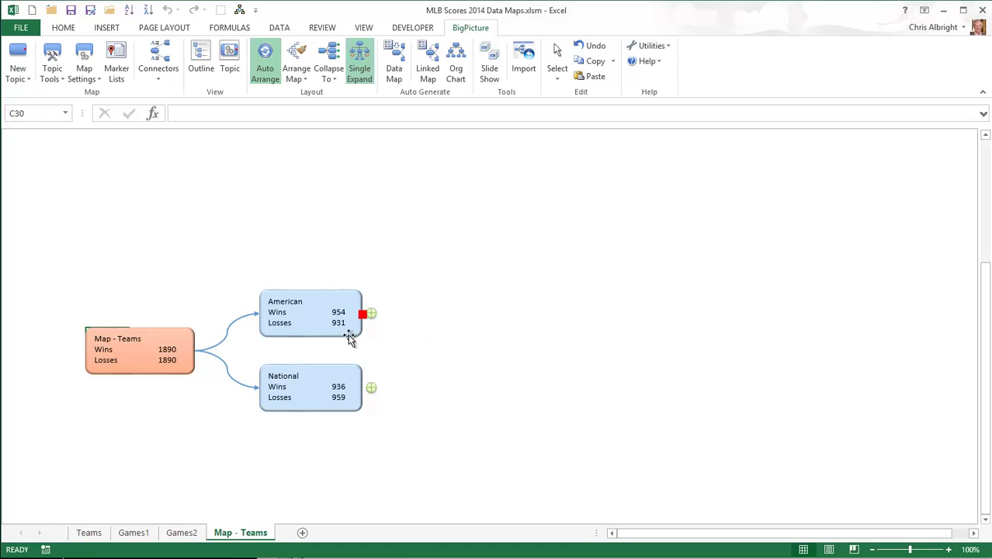
- Expand the American league, show the AL Central end table and sort its teams by winning percentage, highest first
left_click(371, 317)
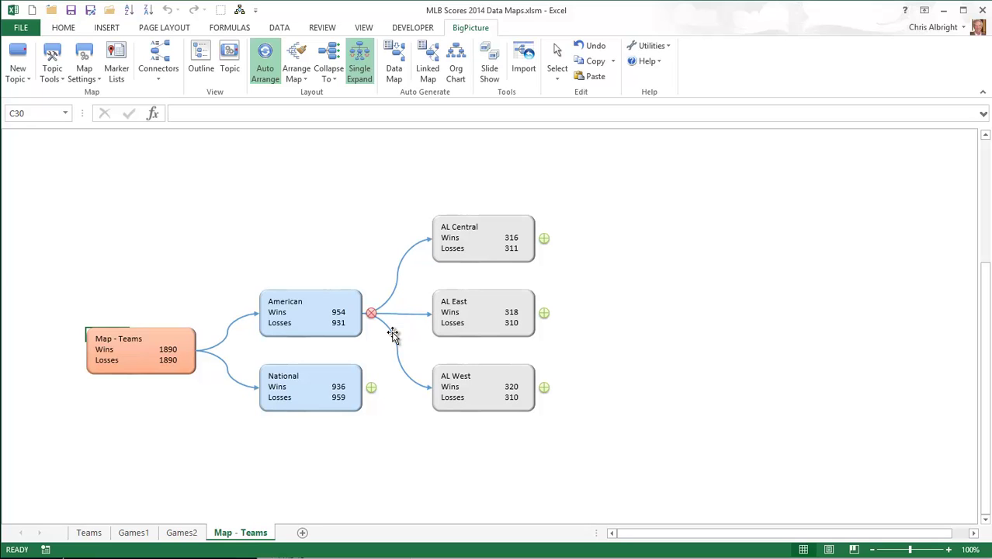
left_click(546, 240)
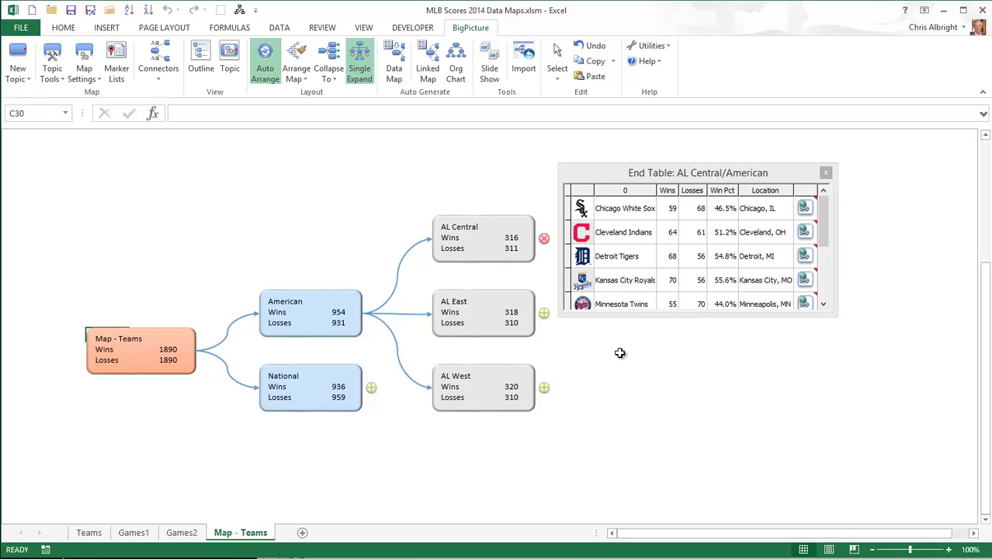
left_click(721, 195)
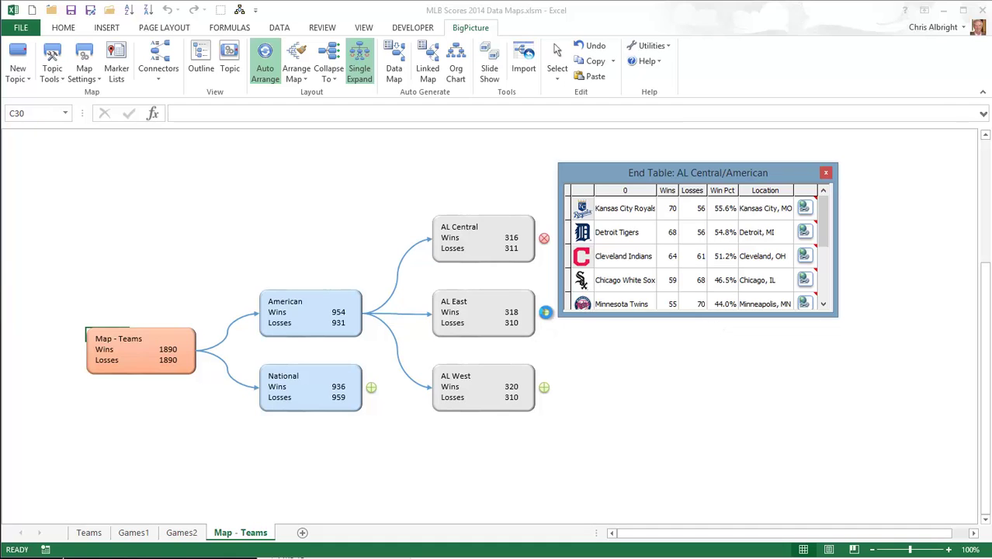
- Show the AL East end table, expand the National league to the NL East end table, and toggle Single Expand
left_click(545, 312)
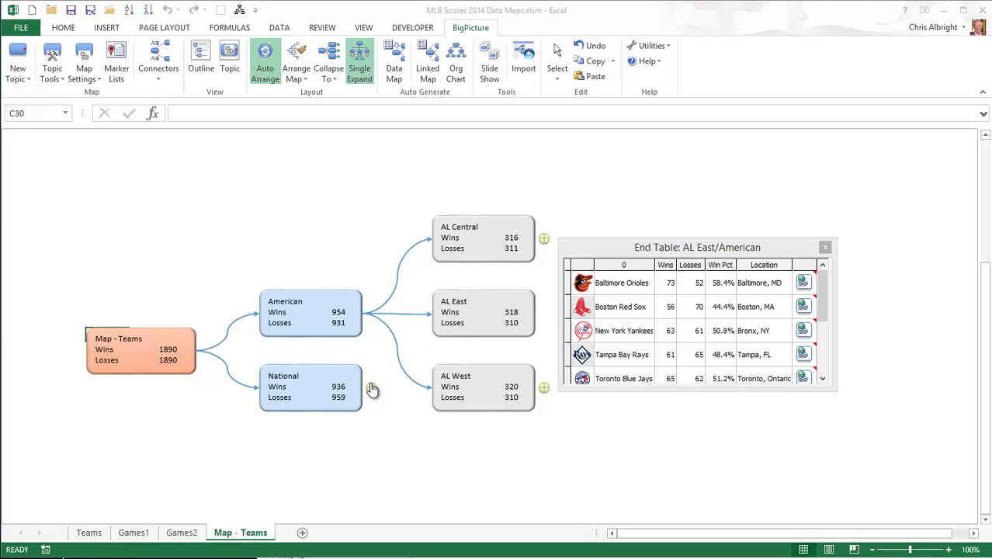
left_click(372, 389)
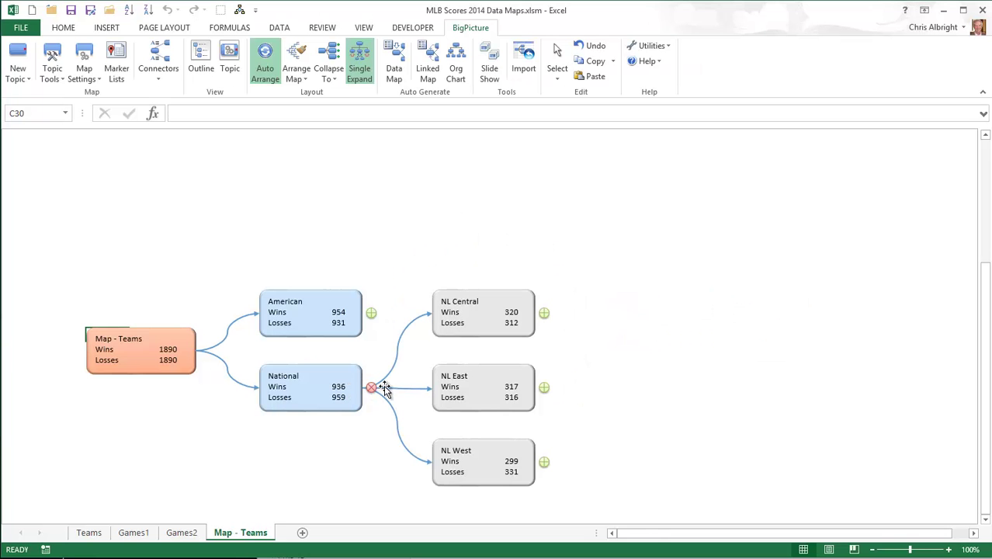
left_click(545, 389)
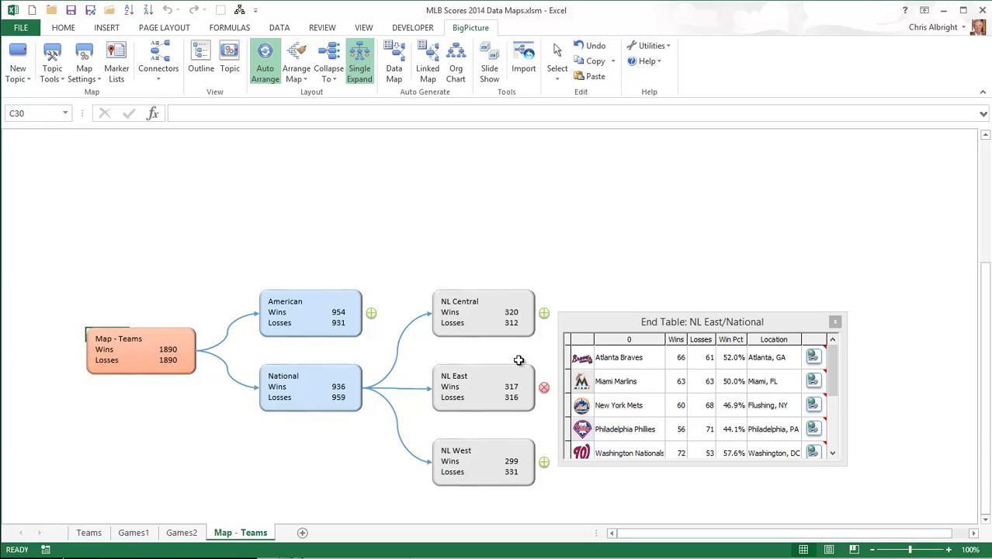
left_click(360, 78)
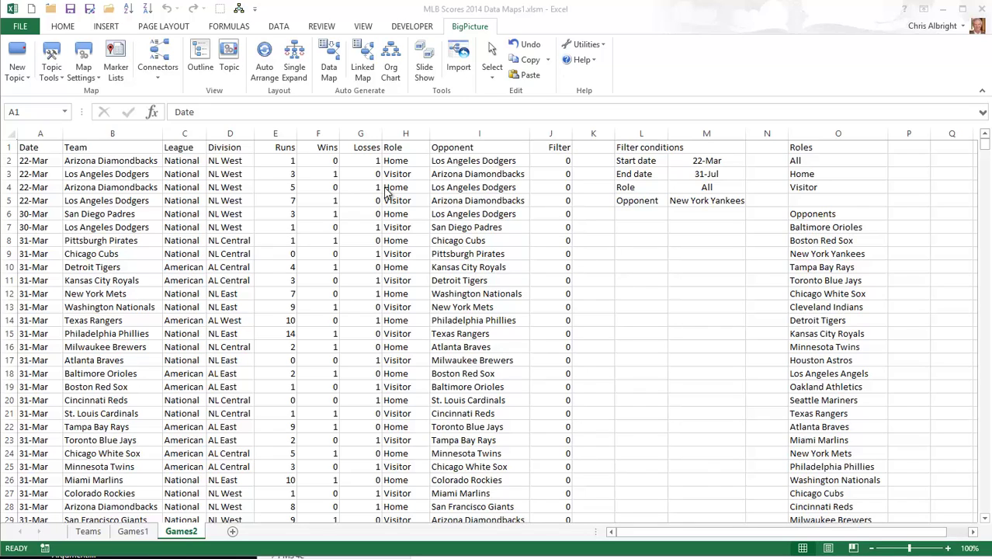
- Inspect the formula in cell J2 of the Filter column on the Games2 sheet without changing it
left_click(564, 160)
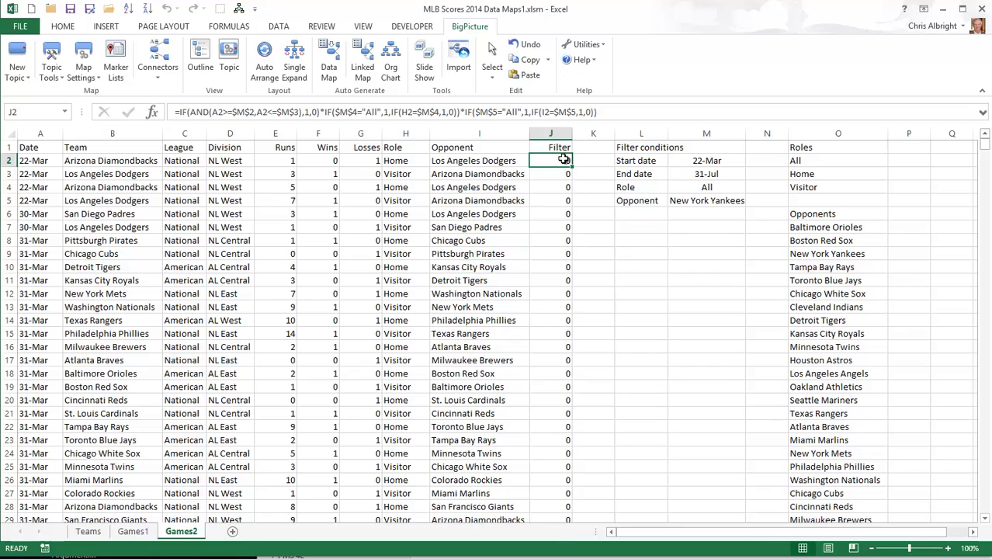
double_click(566, 161)
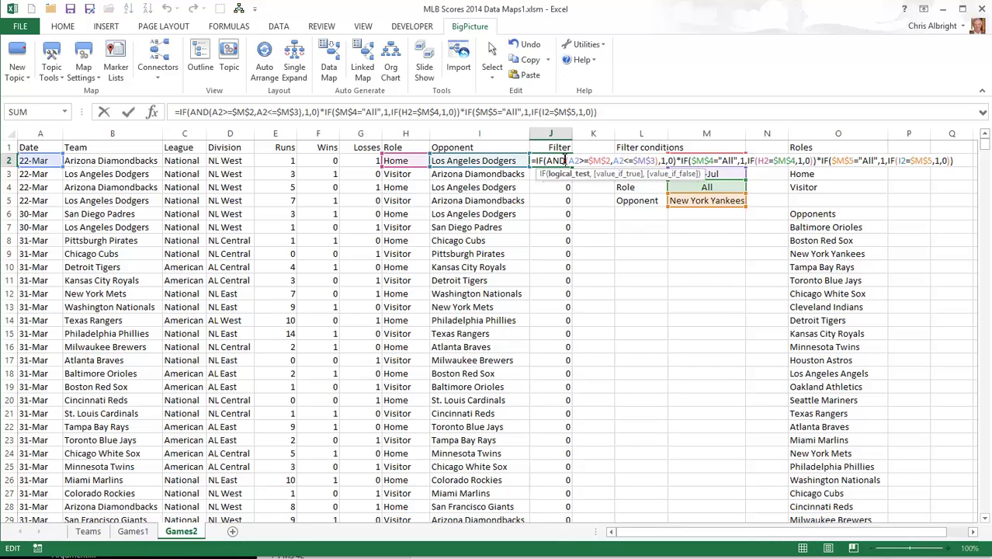
key("Escape")
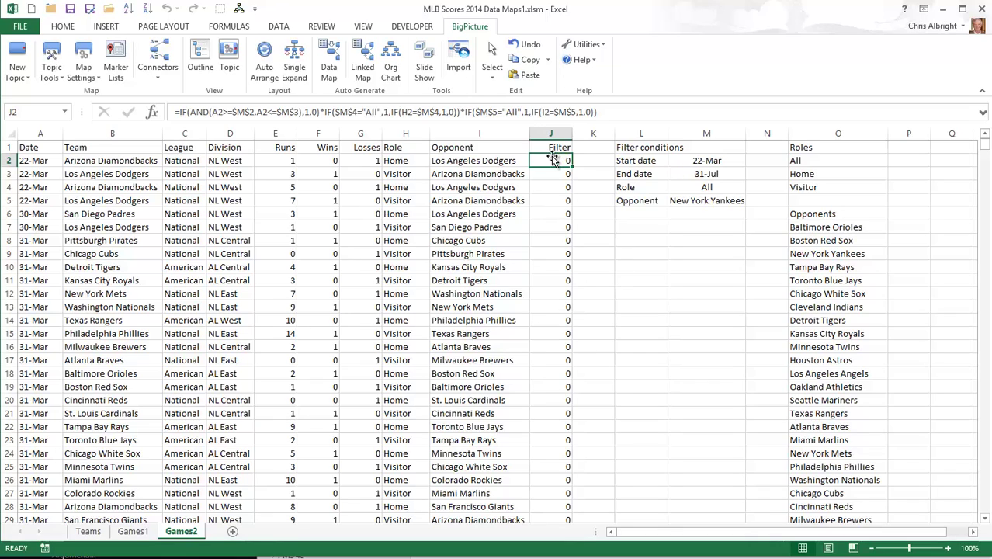
- Create a data map from the Games2 range, grouped by League and Division and pre-filtered to rows whose Filter value is 1
left_click(331, 53)
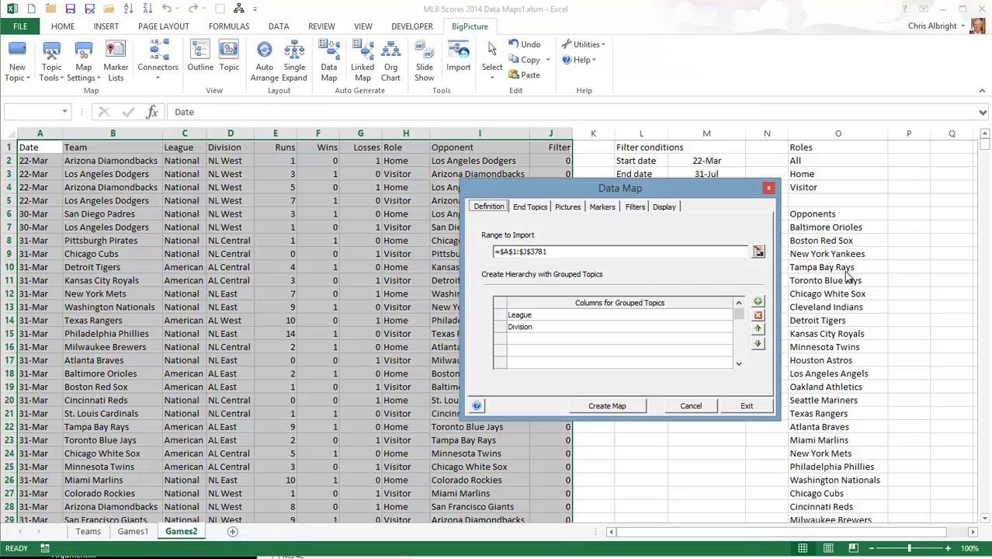
left_click(535, 209)
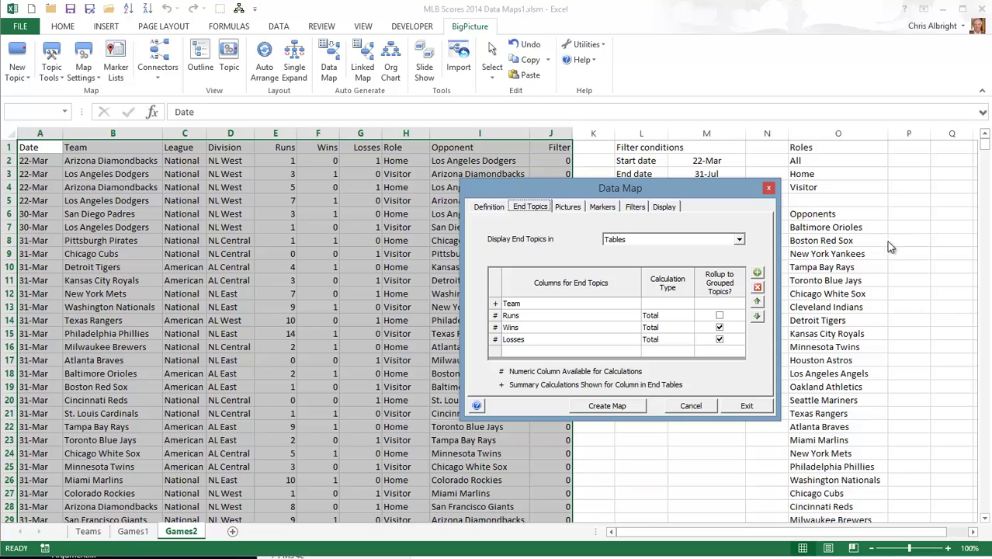
left_click(605, 208)
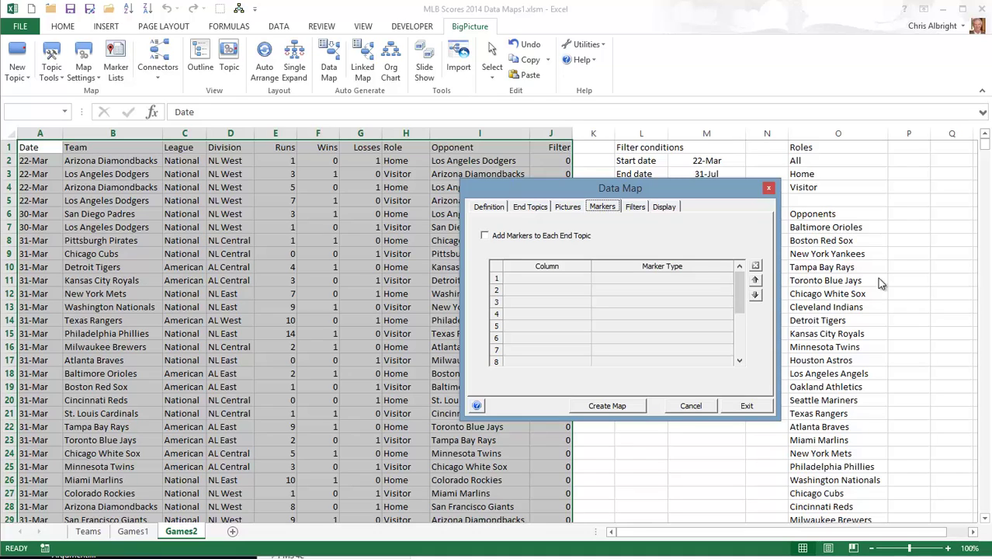
left_click(635, 207)
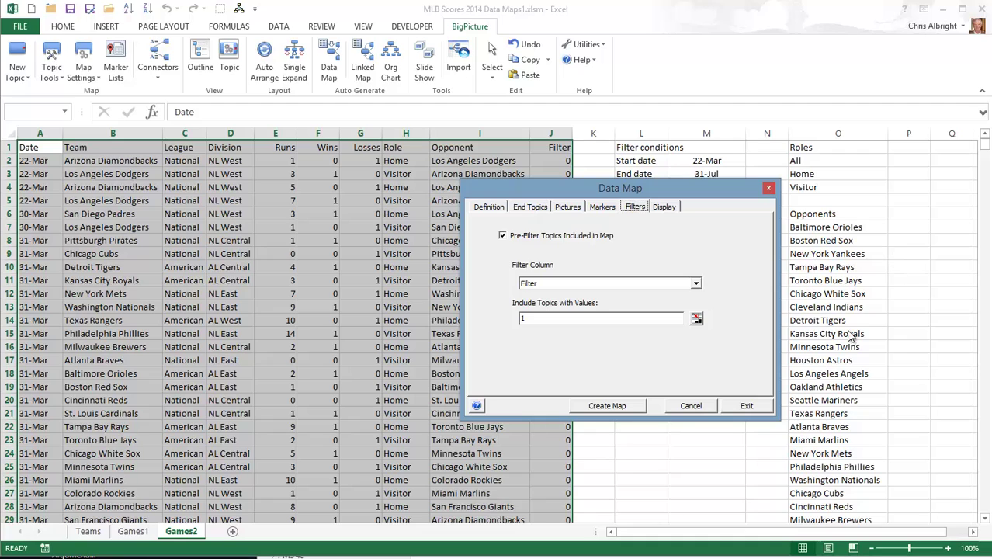
left_click(624, 406)
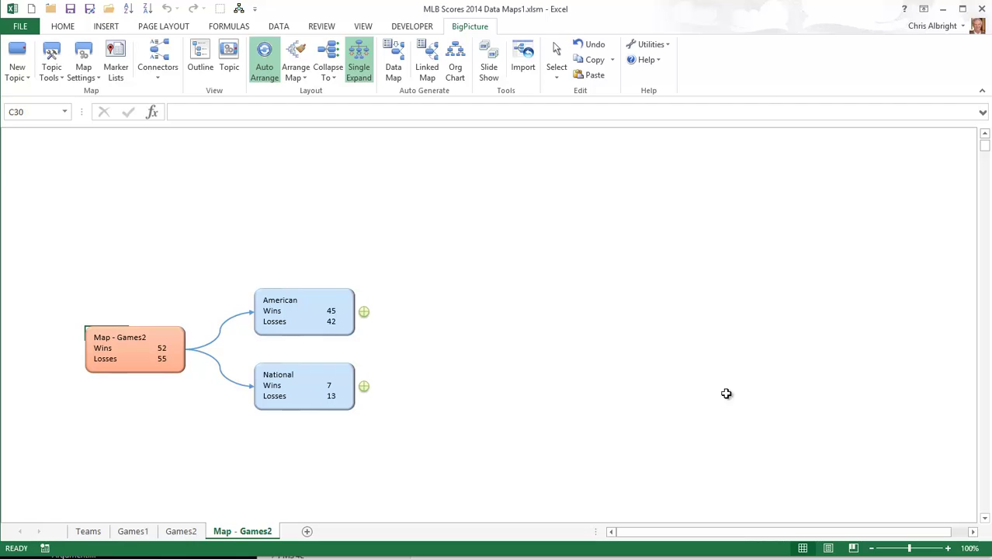
- Expand the American and National leagues of the Games2 map to view the AL East and NL East end tables
left_click(364, 312)
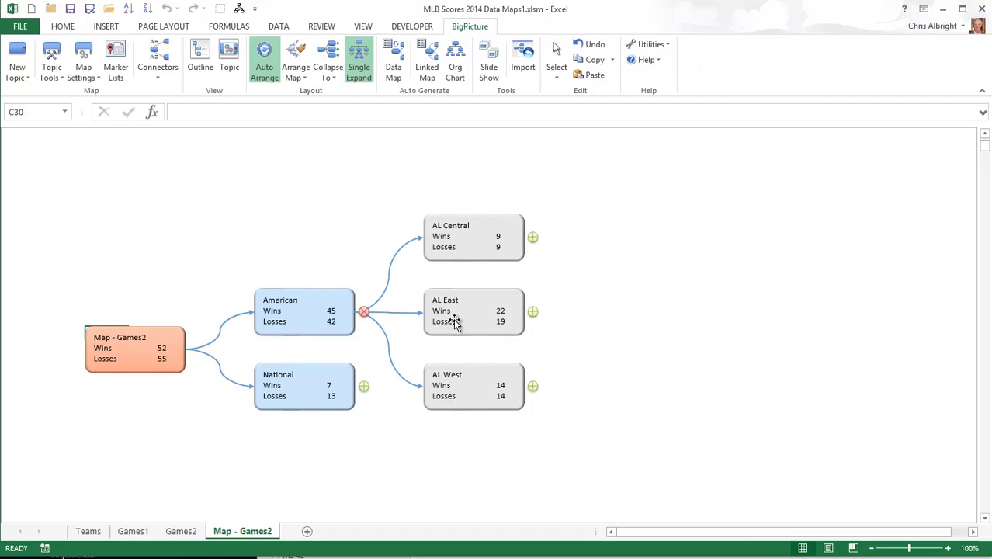
left_click(532, 312)
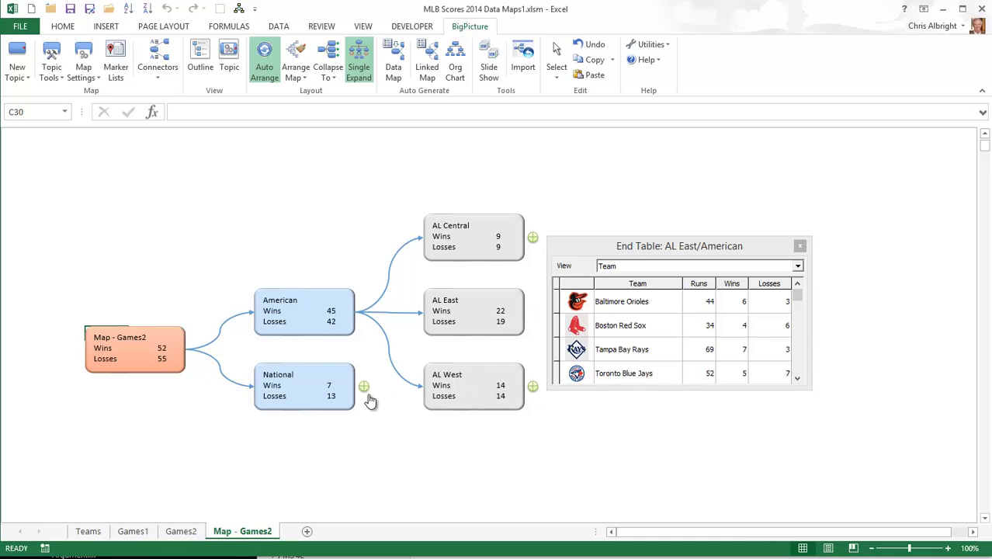
left_click(365, 387)
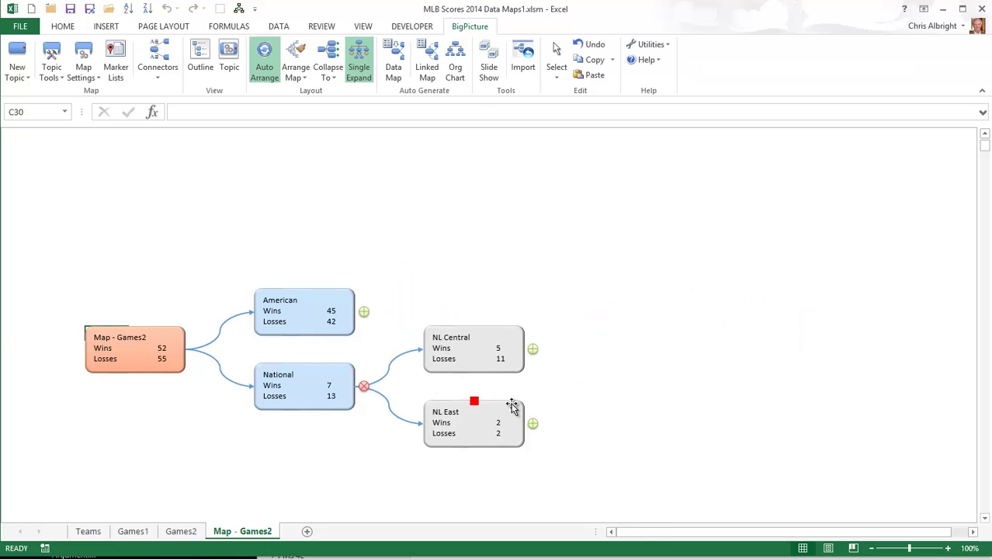
left_click(533, 424)
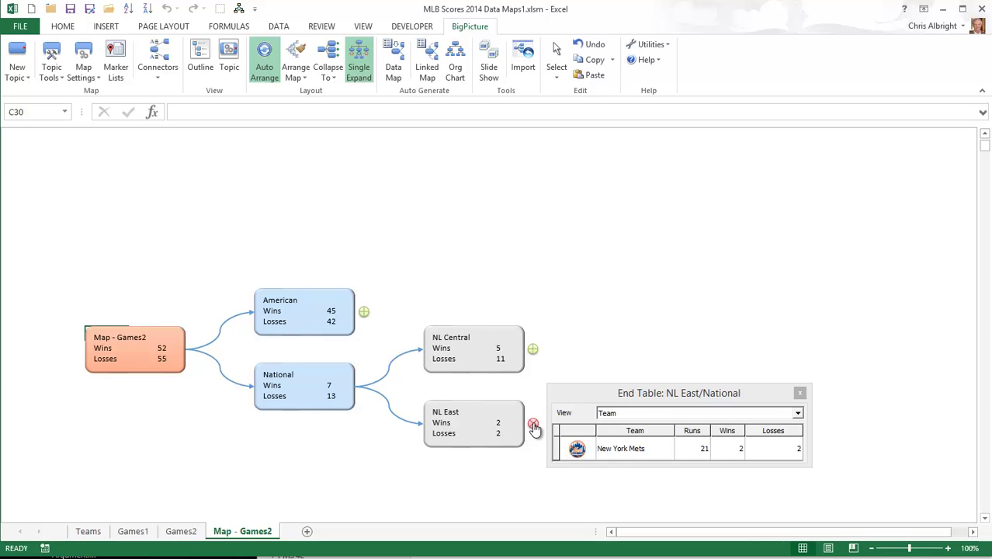
- Set the Opponent filter condition on the Games2 sheet to Cincinnati Reds
left_click(190, 533)
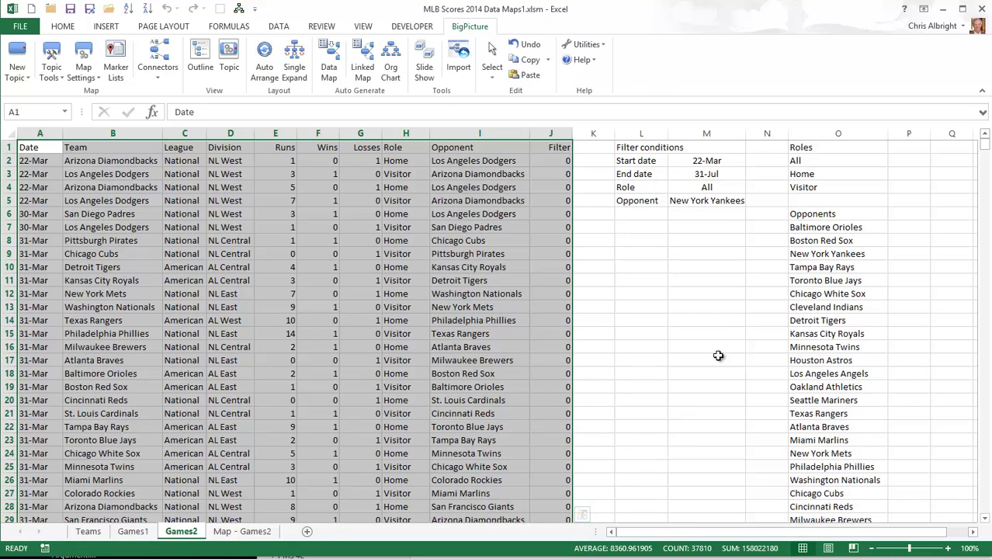
left_click(736, 201)
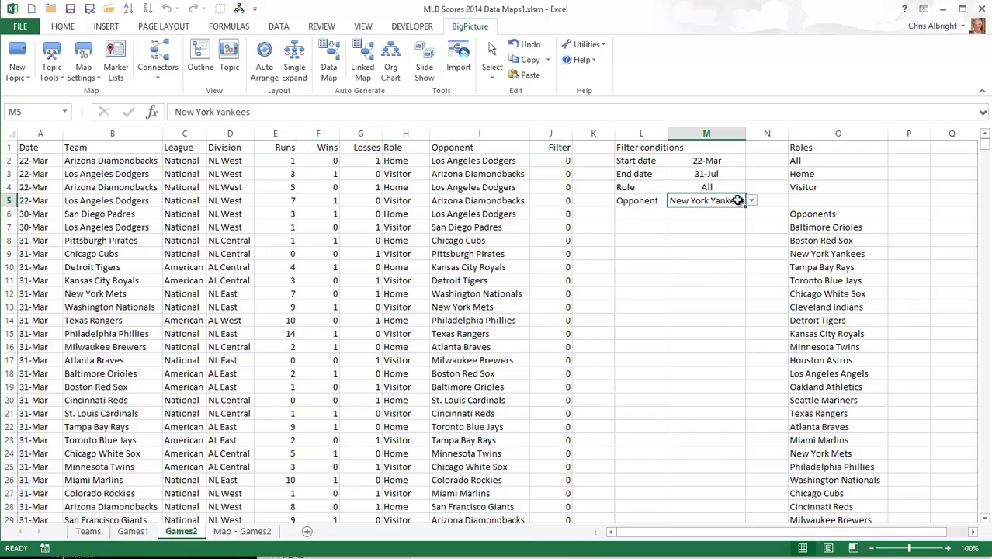
left_click(750, 201)
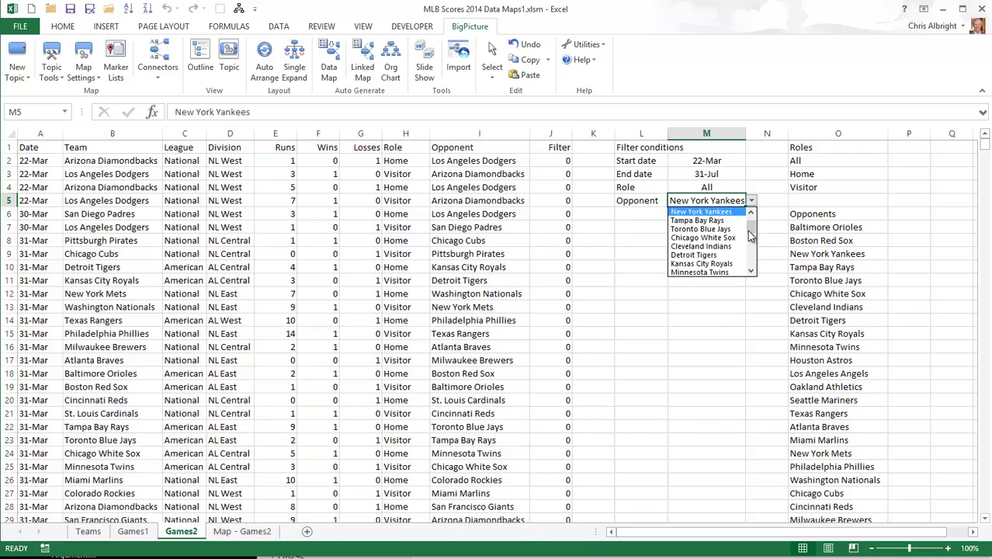
left_click_drag(751, 237, 750, 256)
left_click(720, 268)
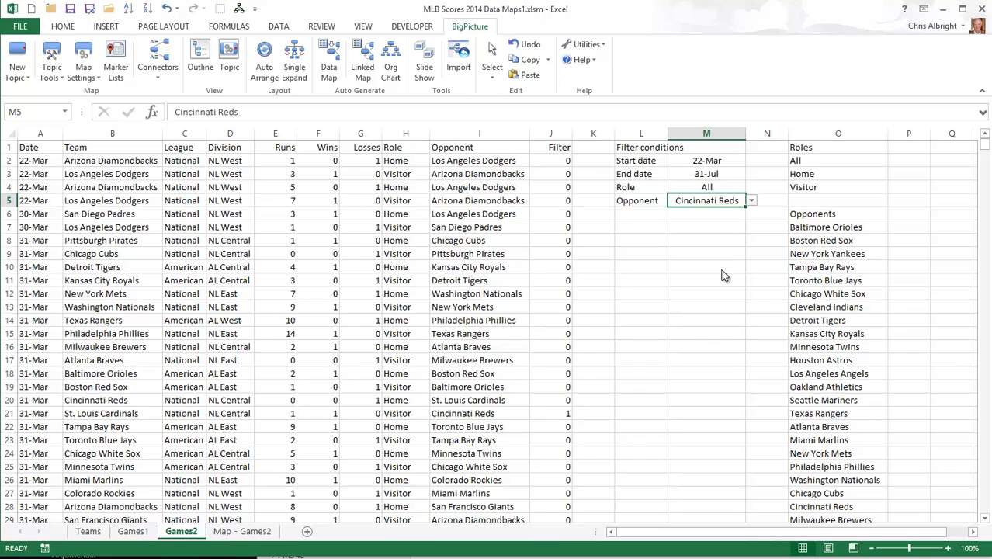
- Set the End date filter condition to 8/20/2014
left_click(721, 173)
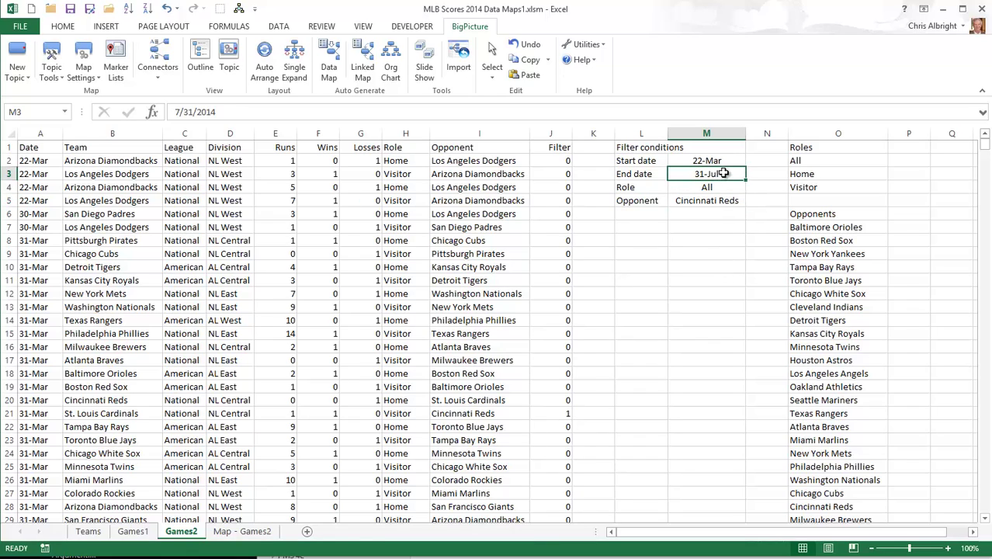
type("8/20/2014")
left_click(716, 264)
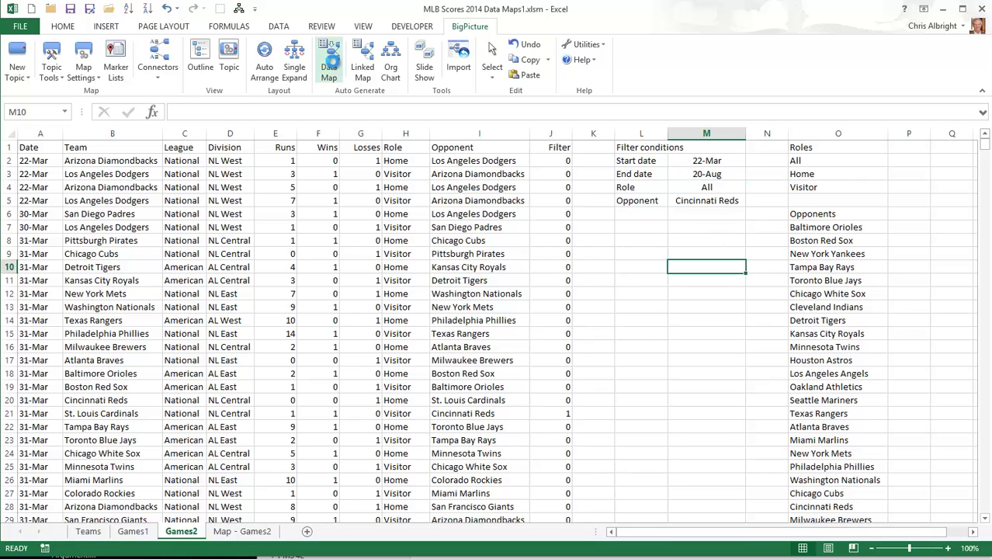
- Regenerate the data map from the Games2 range, grouped by League and Division, overwriting the existing Games2 map
left_click(329, 70)
left_click(628, 429)
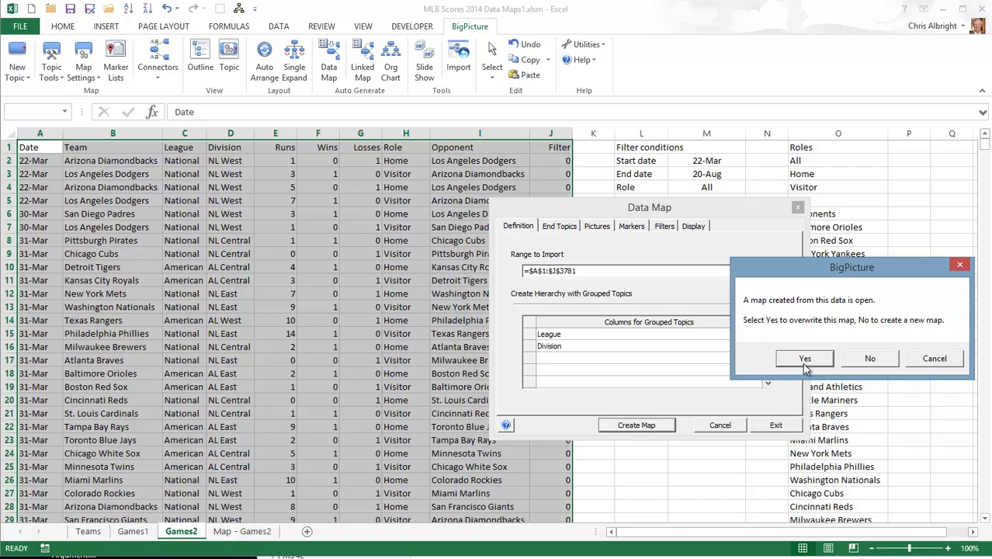
left_click(804, 359)
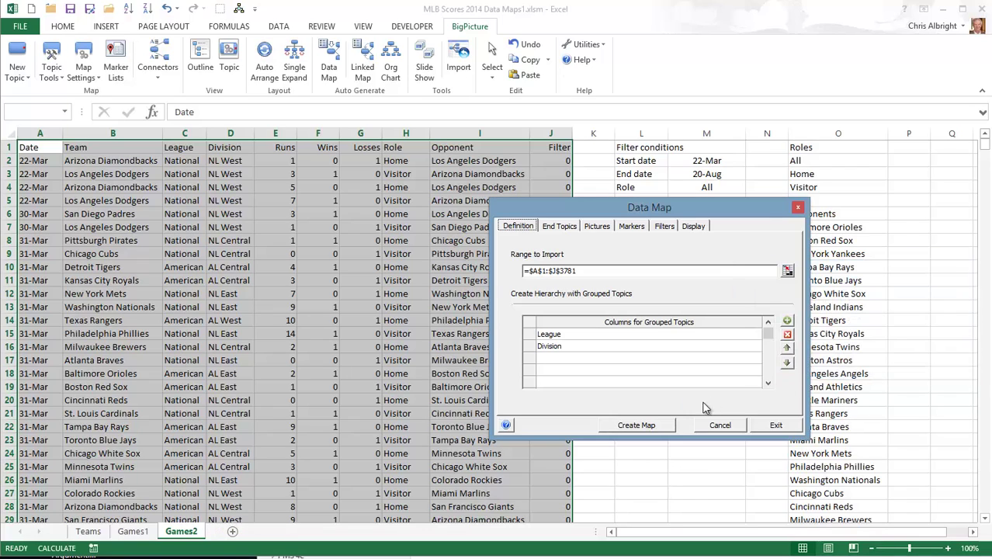
left_click(641, 428)
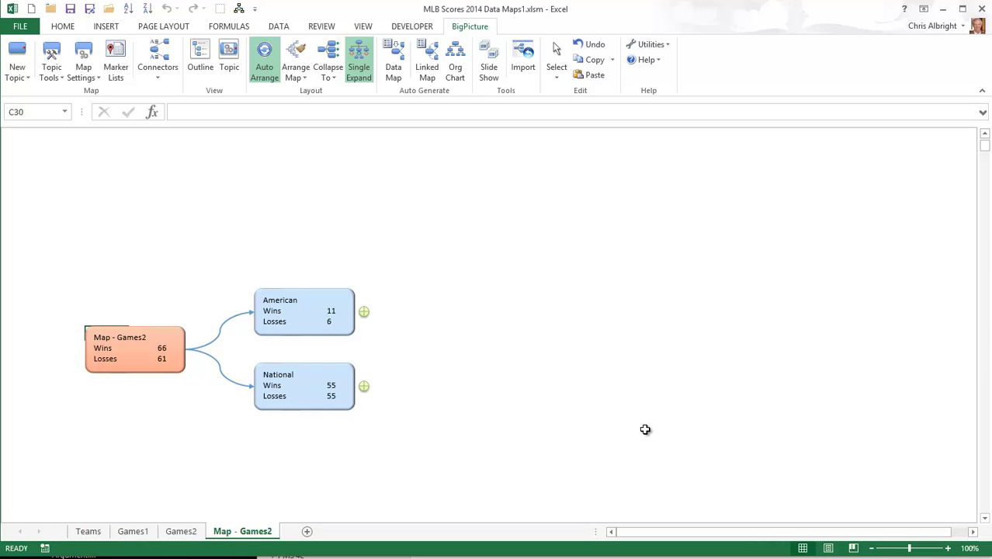
- Expand the National league of the Games2 map to view the NL East and NL Central end tables
left_click(364, 386)
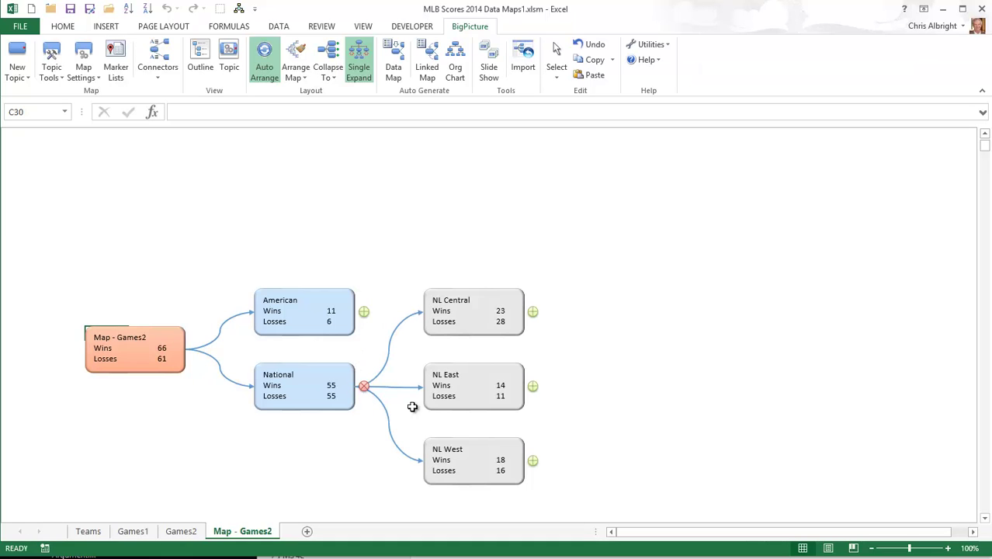
left_click(534, 386)
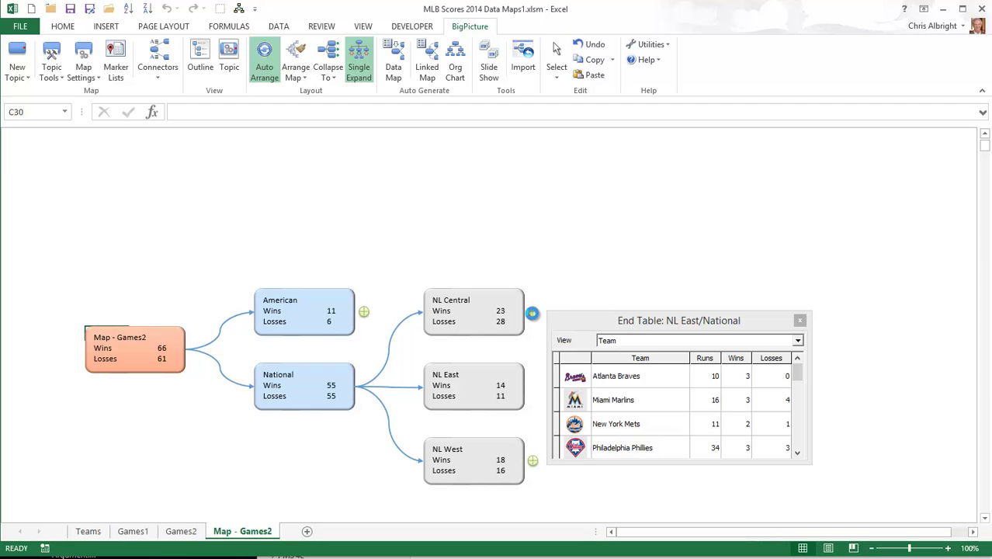
left_click(533, 311)
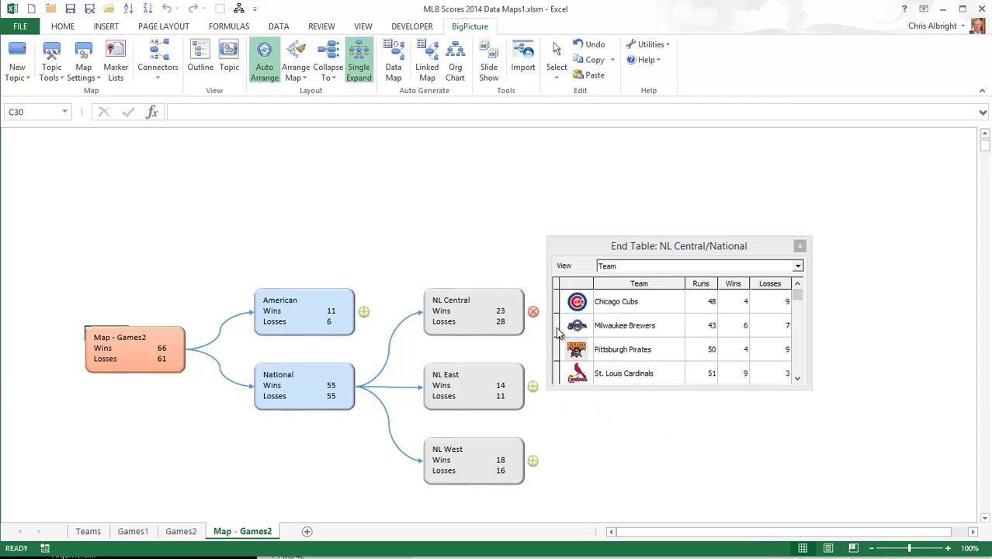